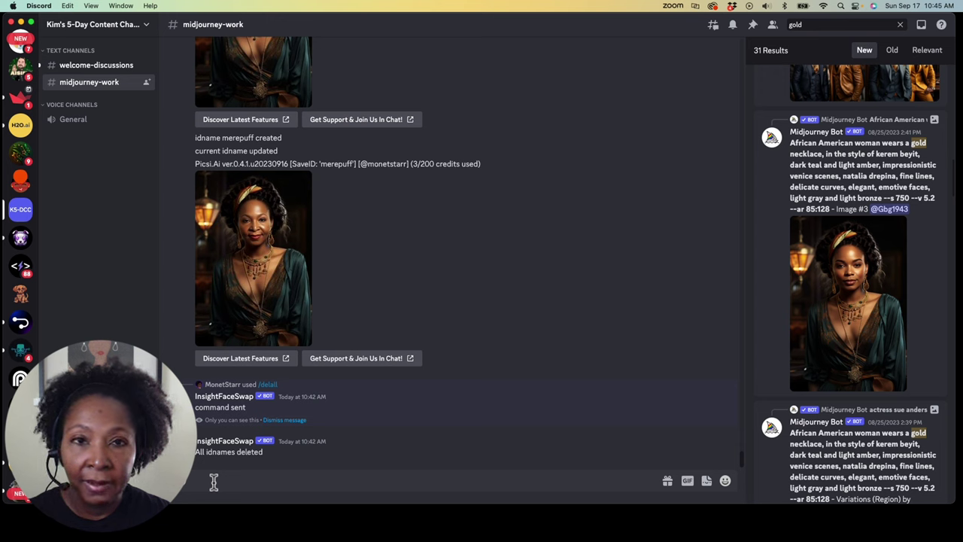
# Step: Send '/saveid' as plain text, then select InsightFaceSwap's /saveid slash command
pyautogui.write('/s')
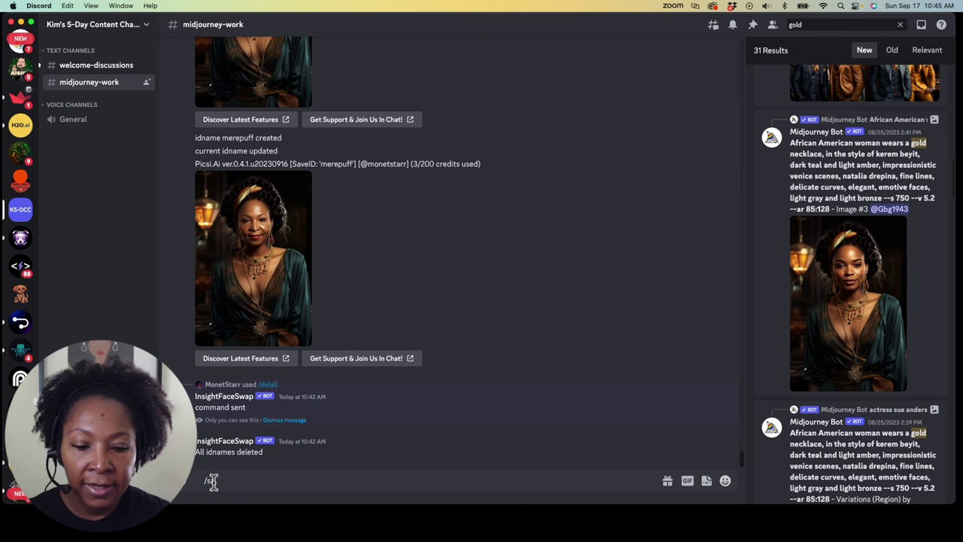
pyautogui.write('aveid')
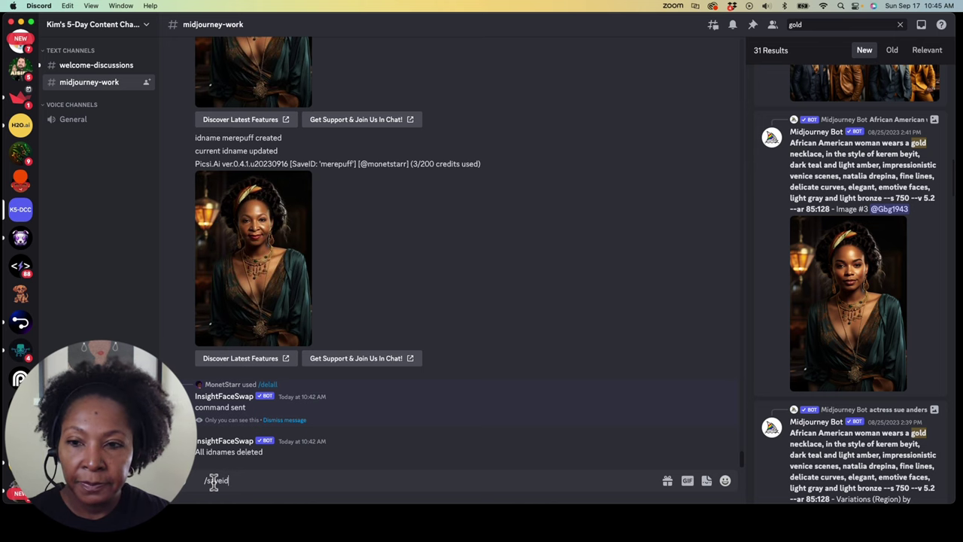
pyautogui.press('Return')
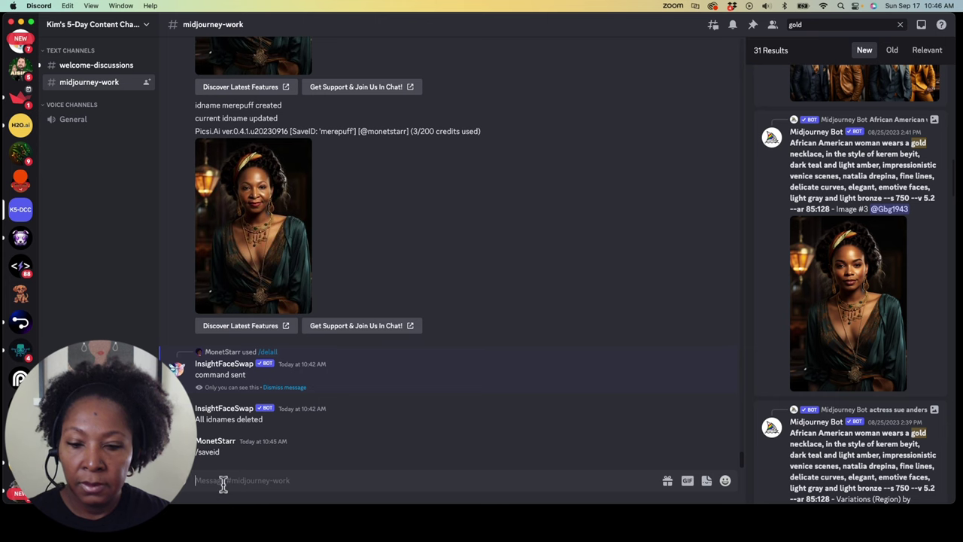
pyautogui.write('/s')
pyautogui.press('Down')
pyautogui.press('Return')
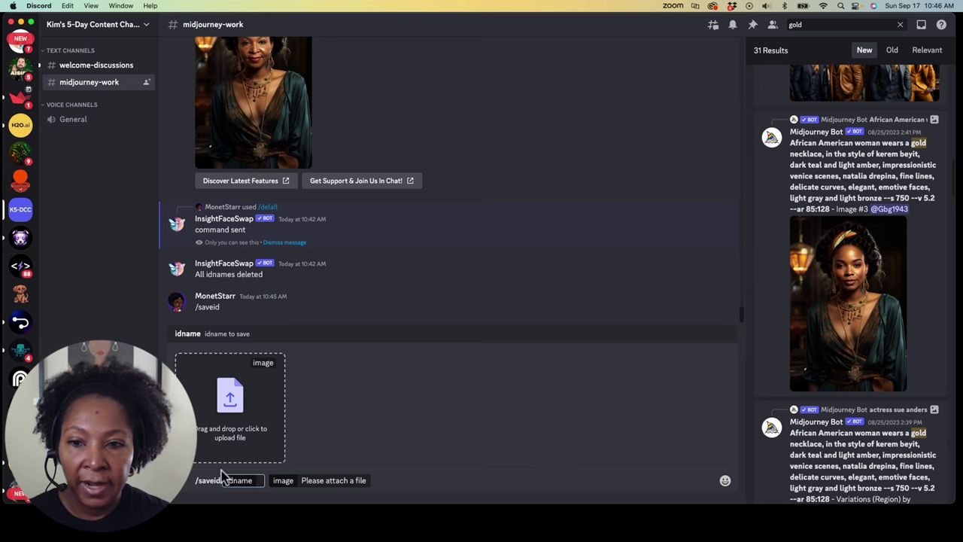
pyautogui.click(229, 398)
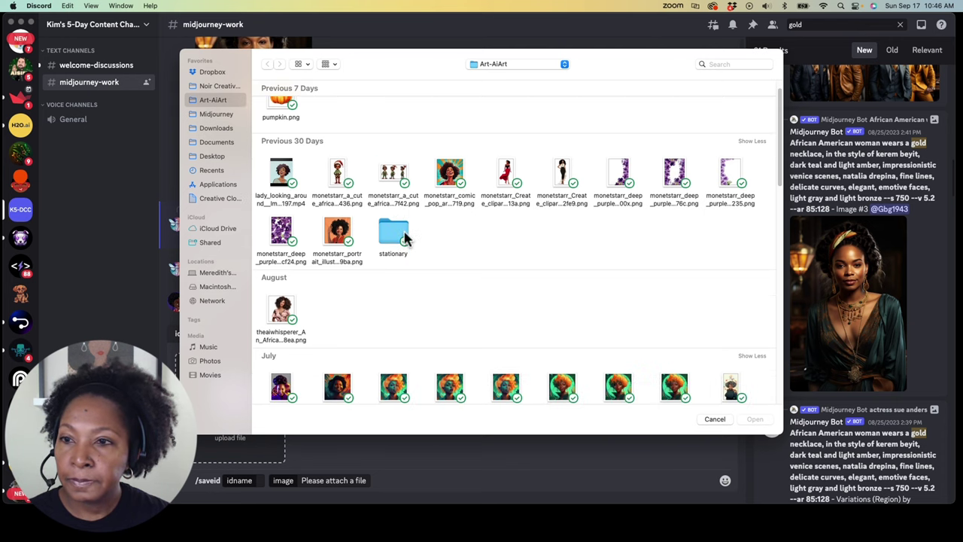
pyautogui.click(212, 169)
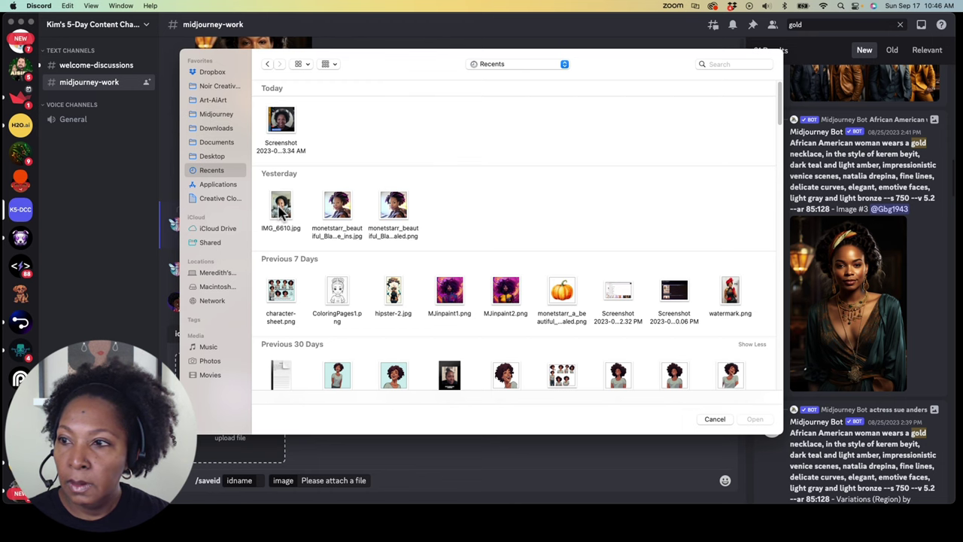
pyautogui.click(281, 208)
pyautogui.click(746, 418)
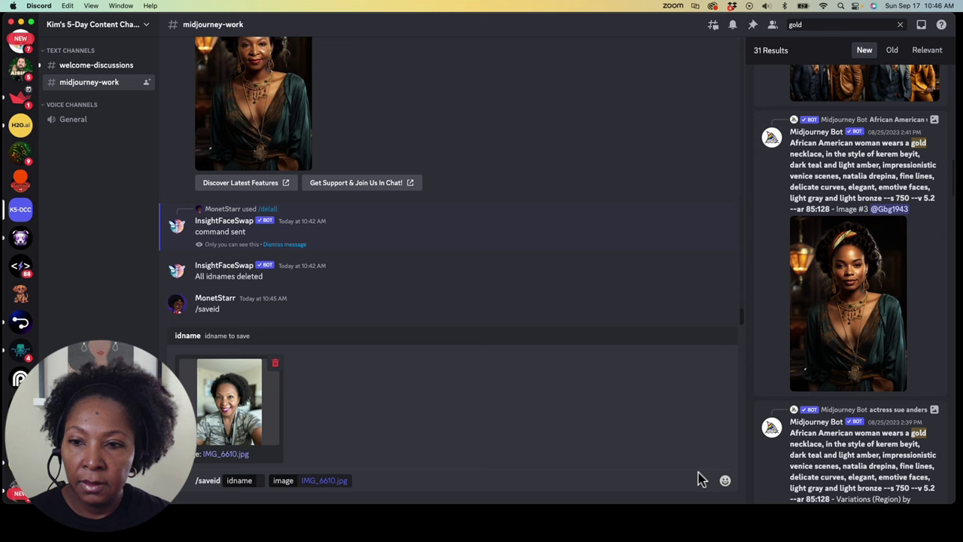
pyautogui.click(258, 481)
pyautogui.write('m')
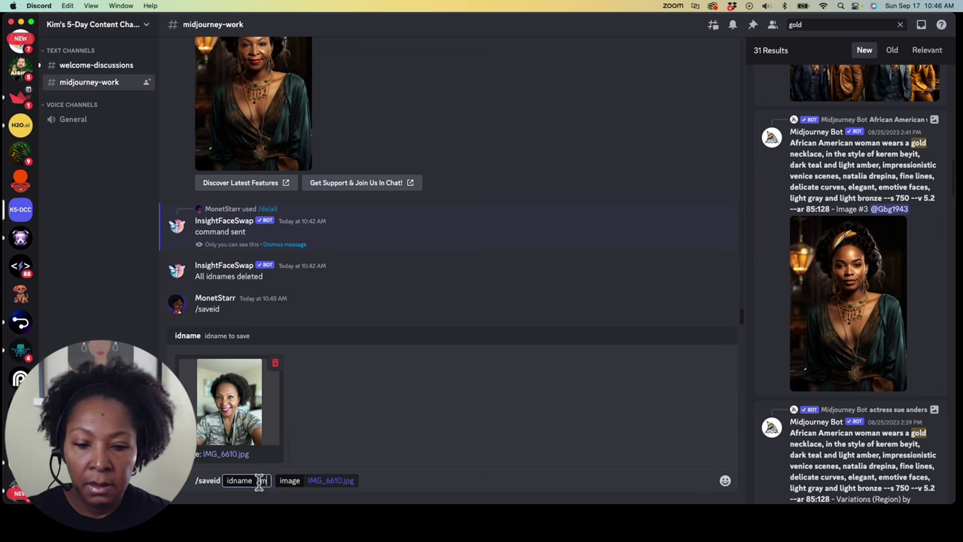
pyautogui.write('erepuff')
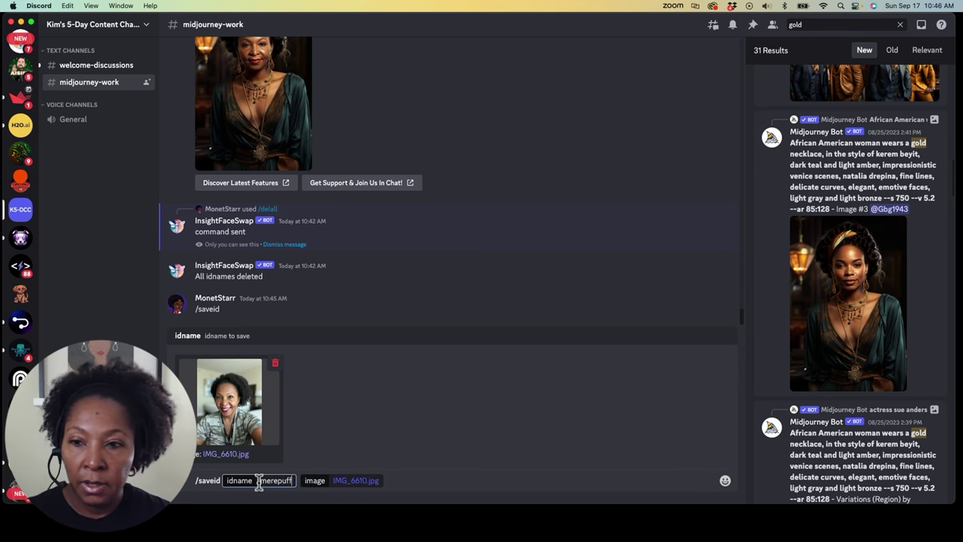
pyautogui.press('Return')
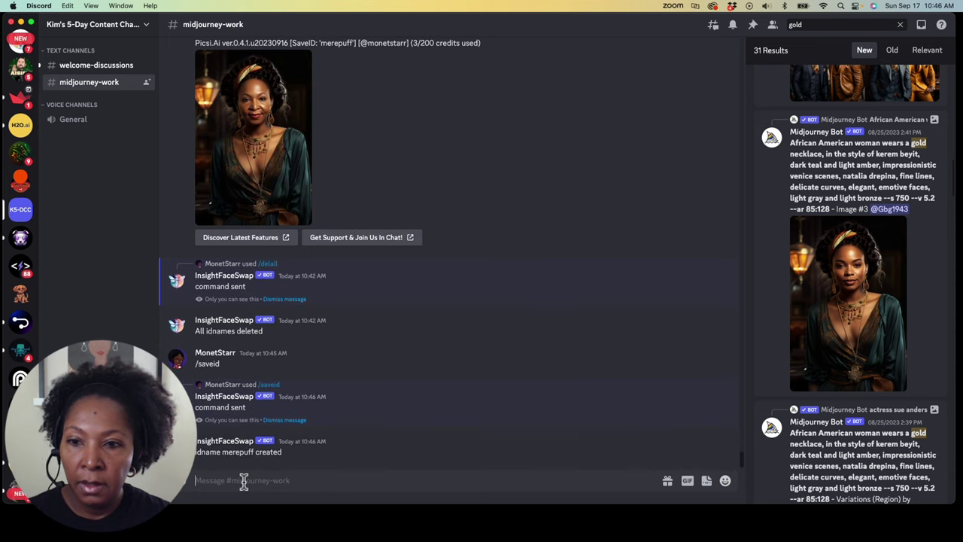
# Step: Run InsightFaceSwap /saveid with mh-may-hs.png from the Art-AiArt folder and idname merebun
pyautogui.write('/sav')
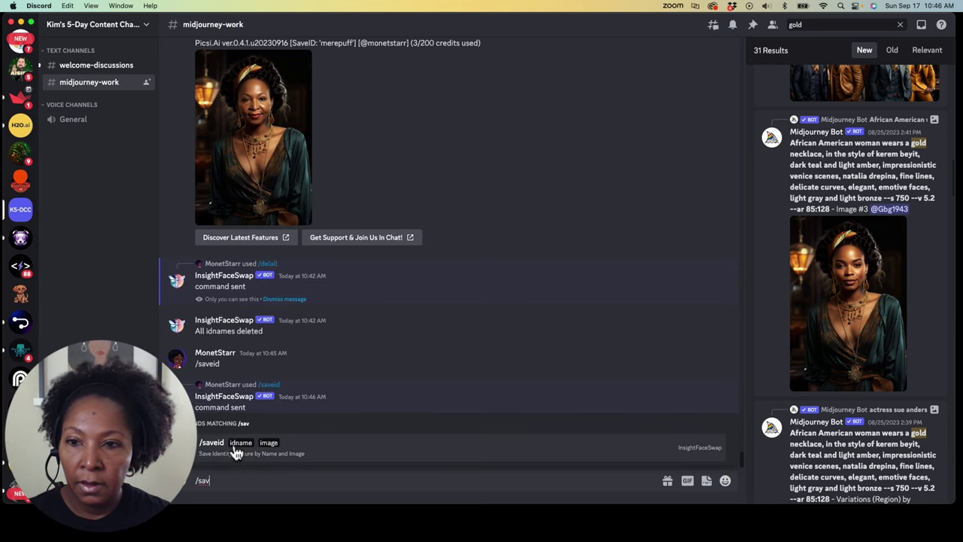
pyautogui.click(236, 450)
pyautogui.click(235, 450)
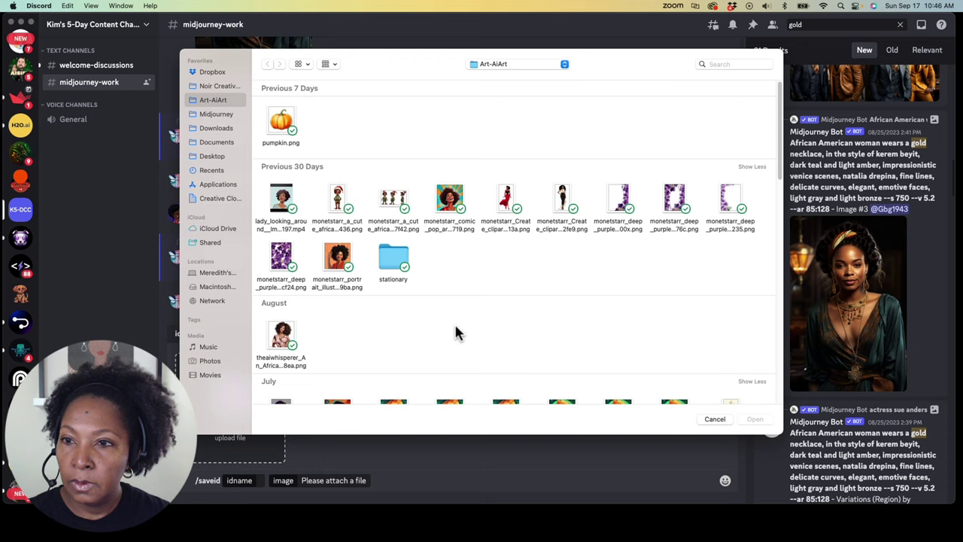
pyautogui.scroll(-3, 456, 333)
pyautogui.scroll(-3, 455, 333)
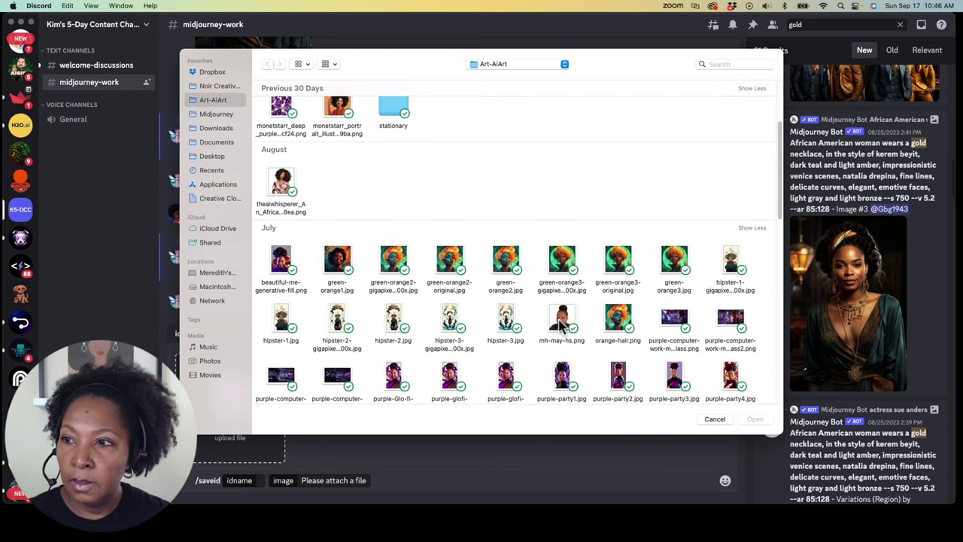
pyautogui.click(562, 320)
pyautogui.click(755, 419)
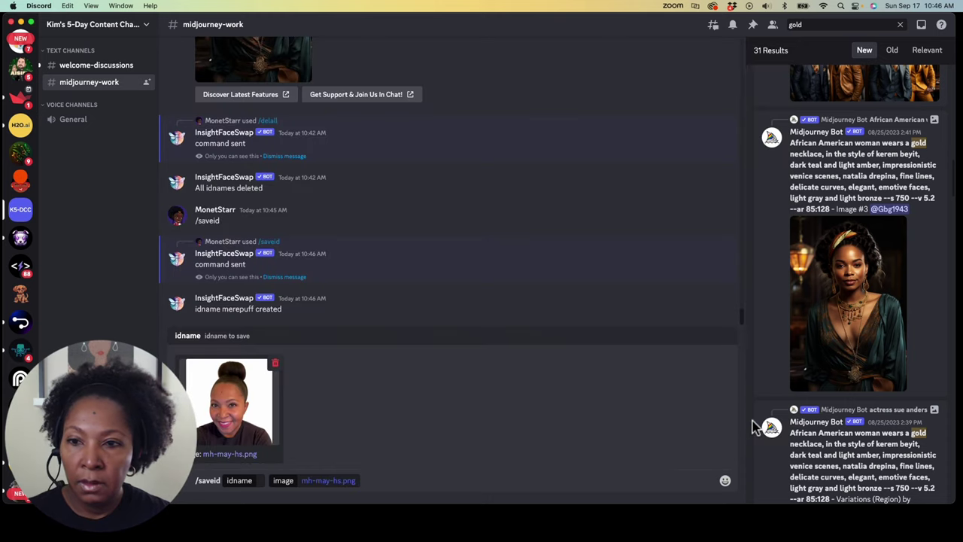
pyautogui.click(261, 482)
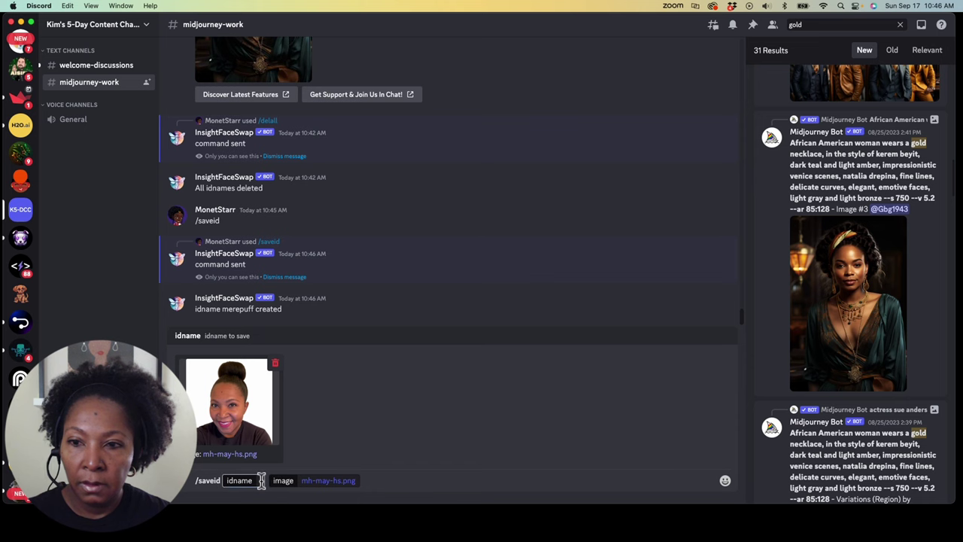
pyautogui.write('mere')
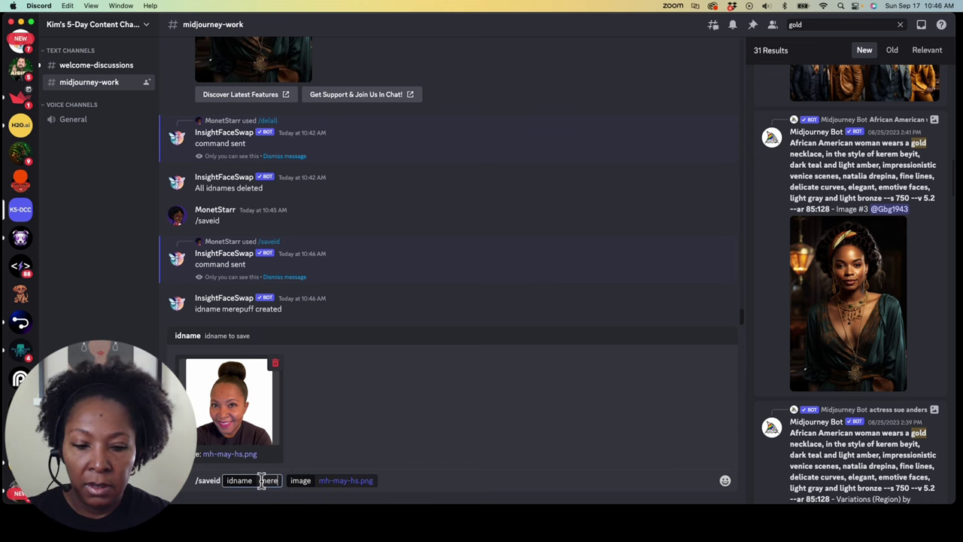
pyautogui.write('bun')
pyautogui.press('Return')
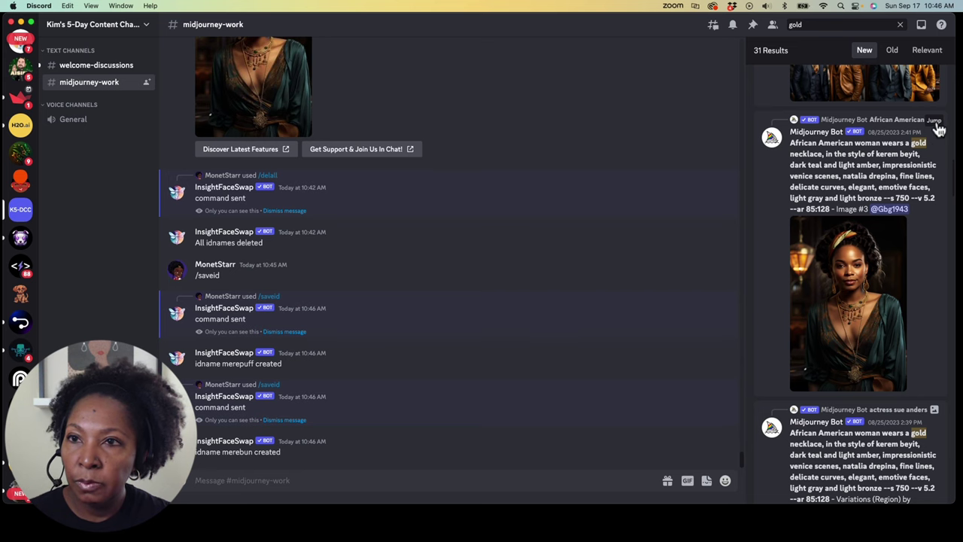
pyautogui.click(936, 126)
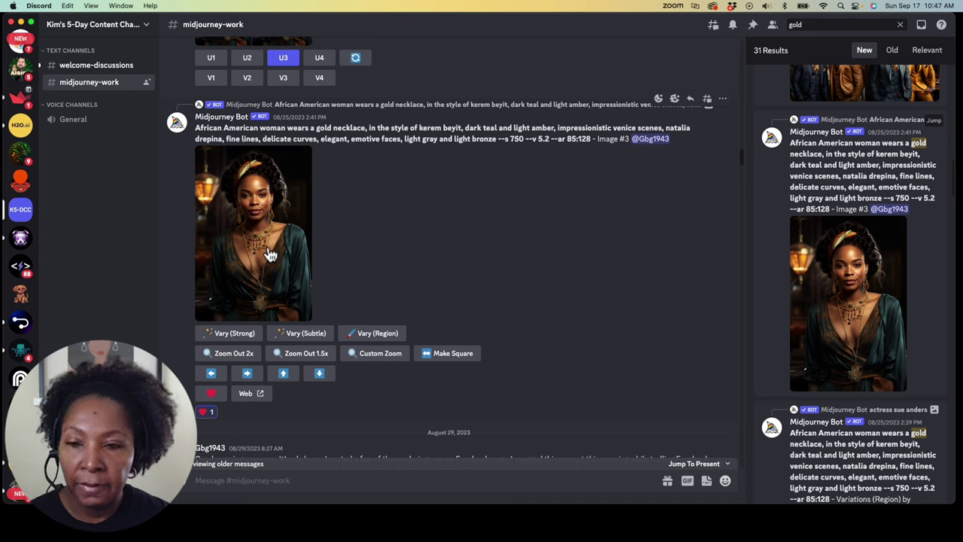
pyautogui.click(239, 483)
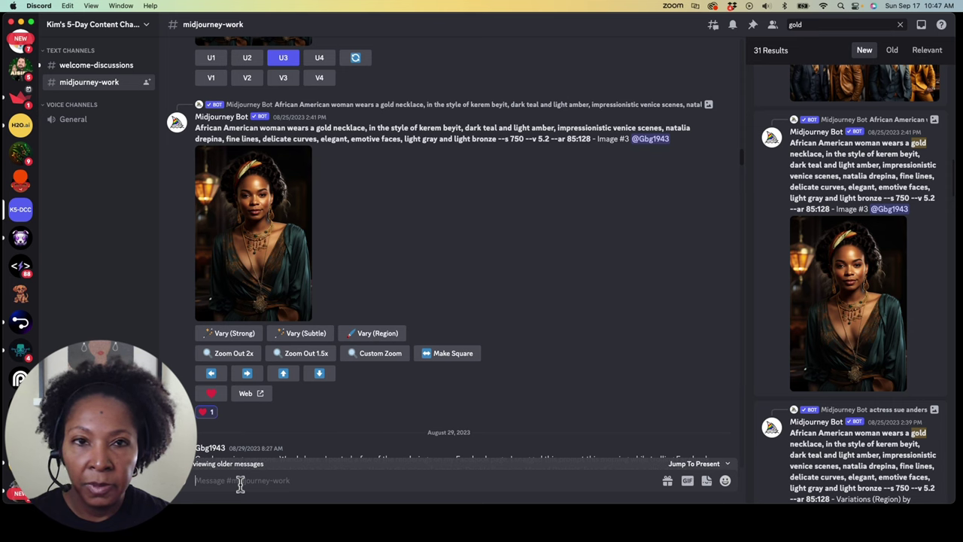
pyautogui.write('/')
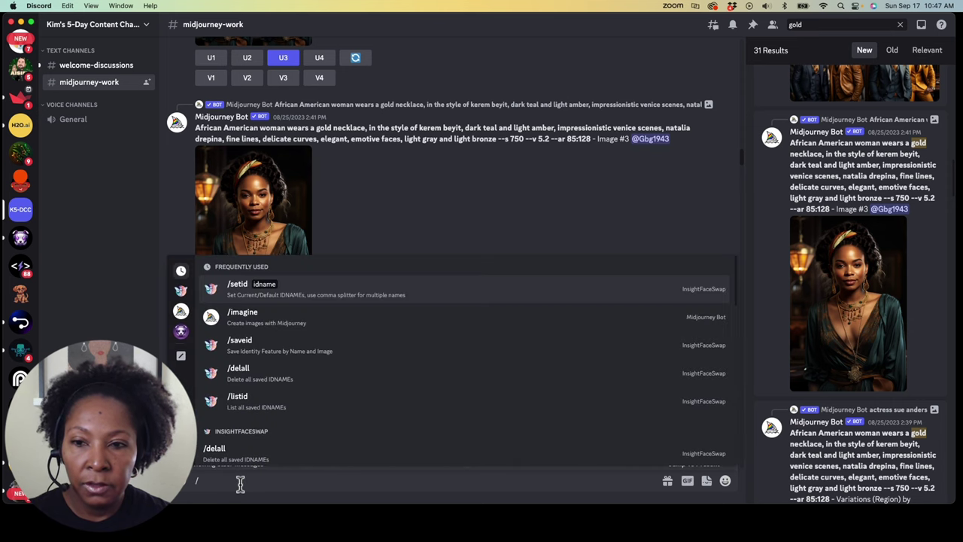
pyautogui.write('set')
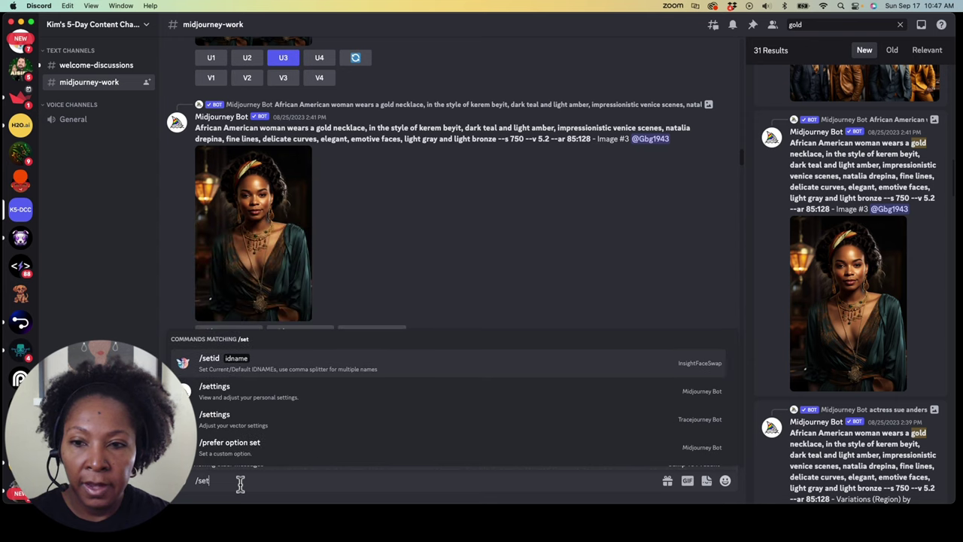
pyautogui.write('id')
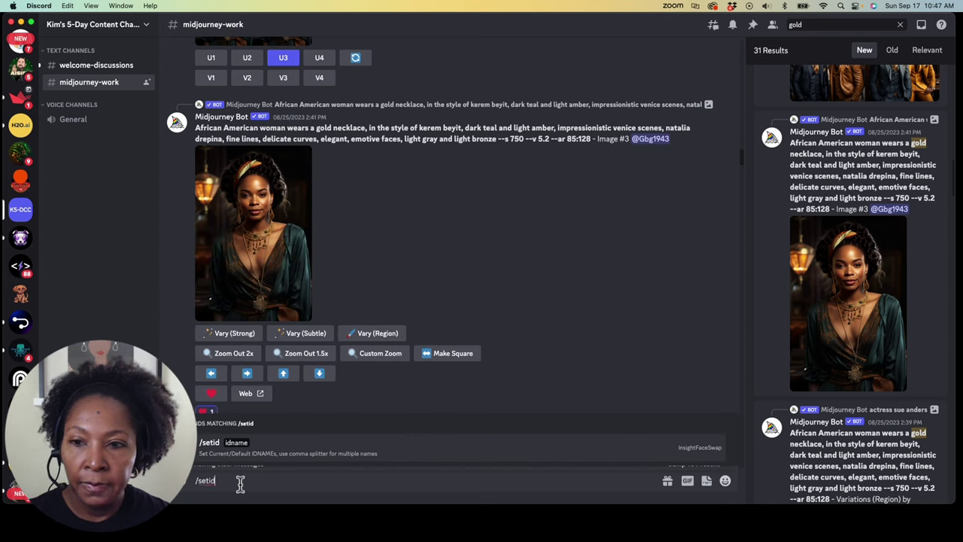
pyautogui.press('Tab')
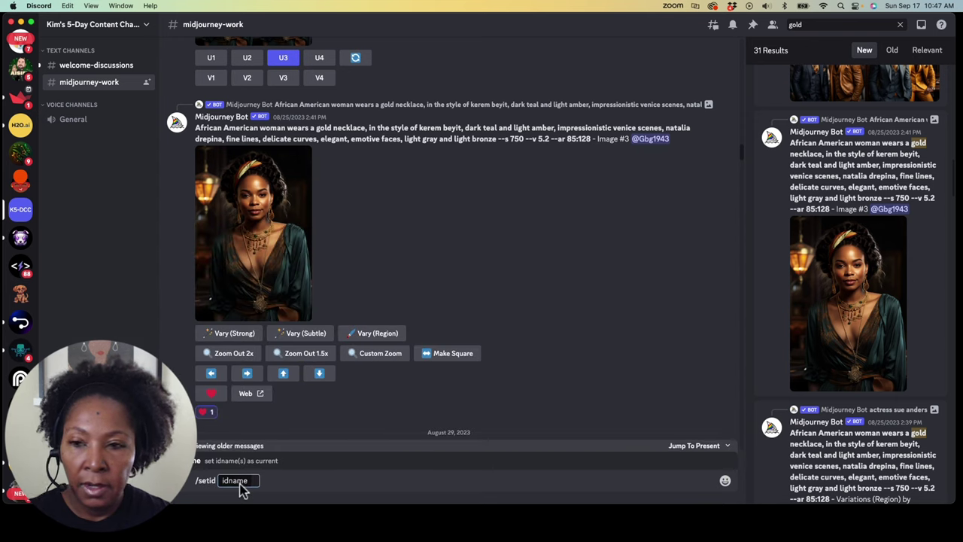
pyautogui.write('merepuff')
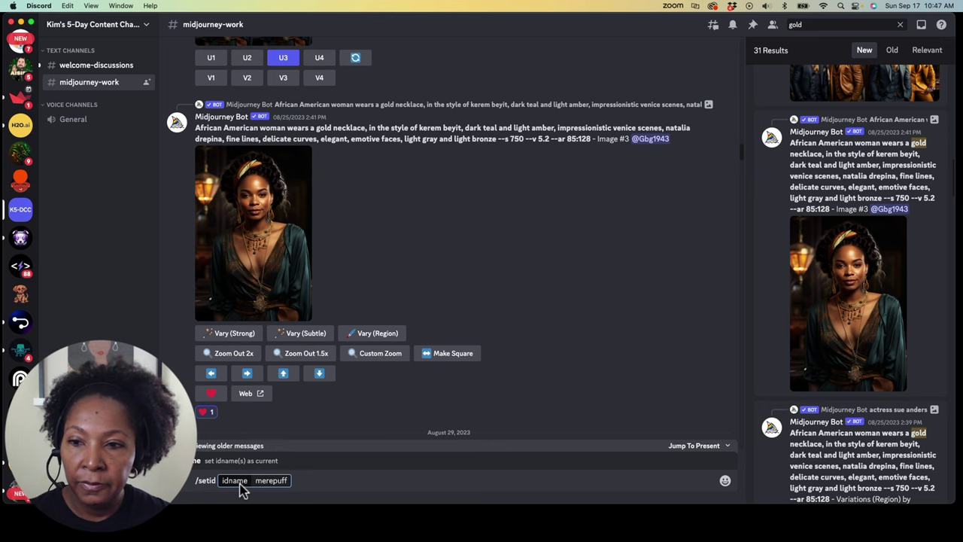
pyautogui.press('Return')
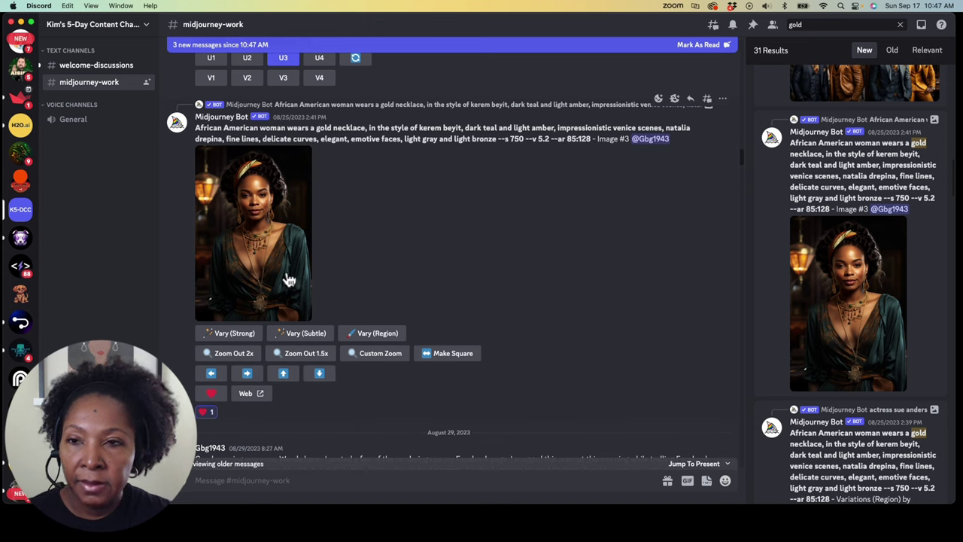
# Step: Apply the INSwapper app to the upscaled gold-necklace Midjourney portrait
pyautogui.rightClick(264, 230)
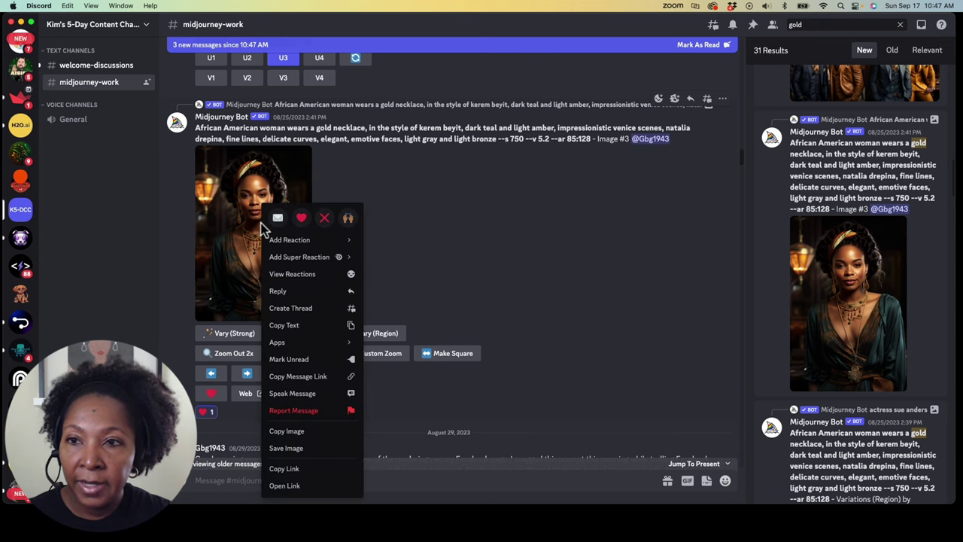
pyautogui.click(391, 200)
pyautogui.scroll(1, 267, 225)
pyautogui.scroll(6, 267, 225)
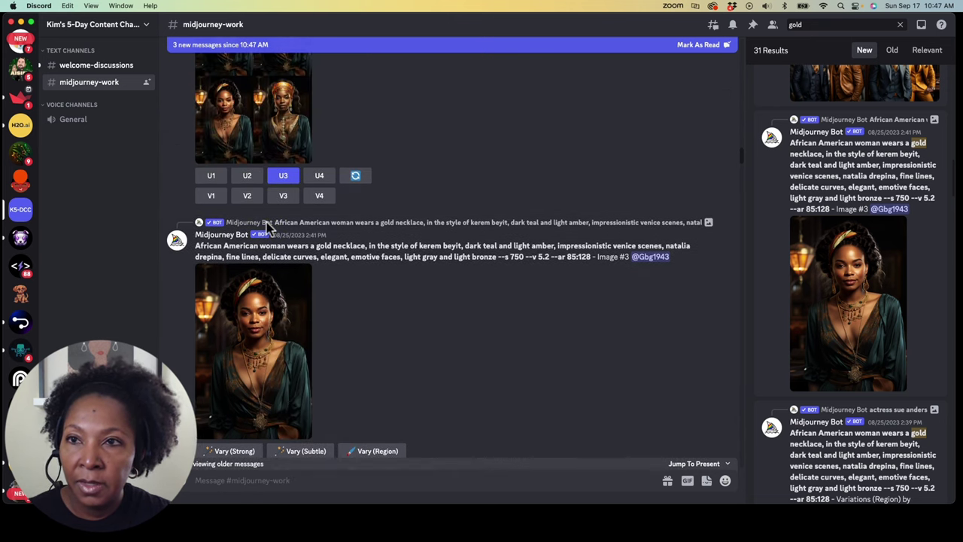
pyautogui.scroll(2, 277, 203)
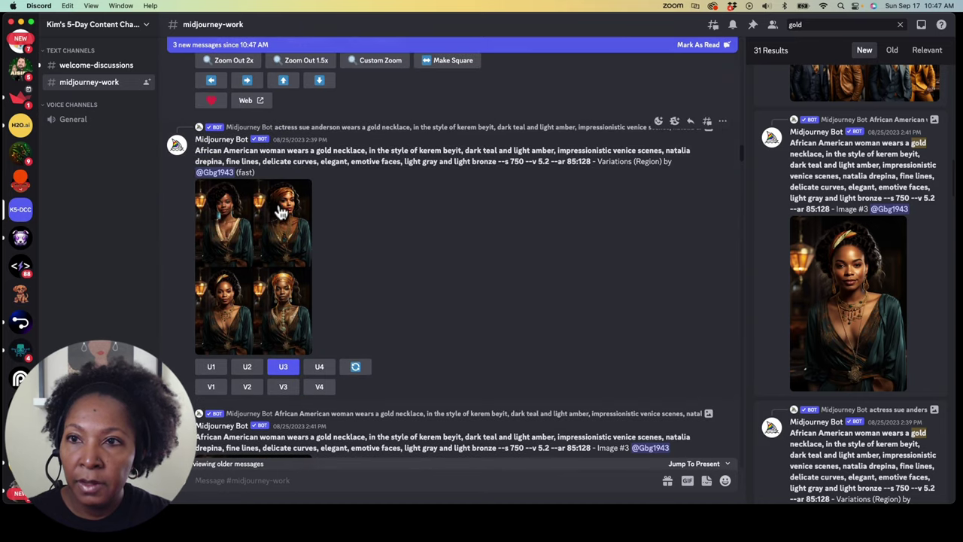
pyautogui.scroll(-6, 277, 223)
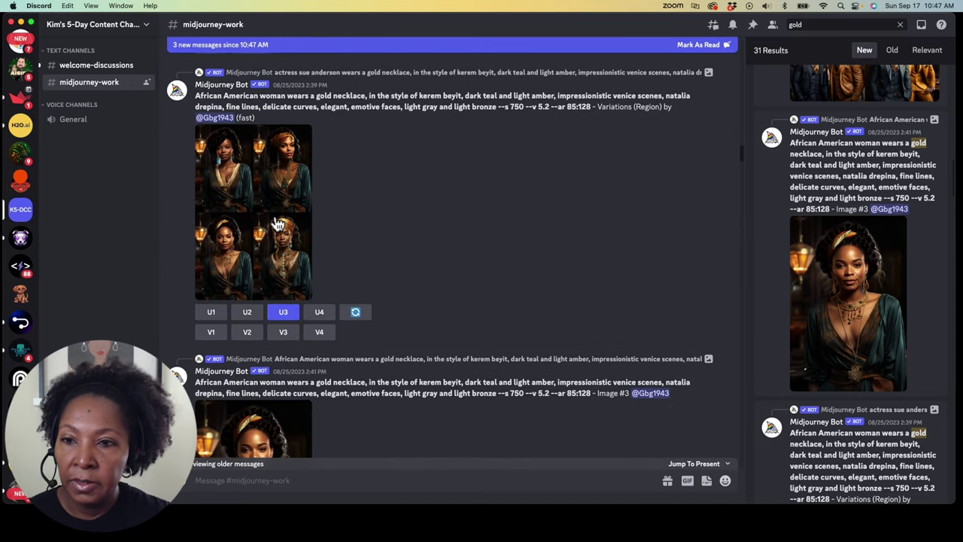
pyautogui.scroll(-2, 283, 241)
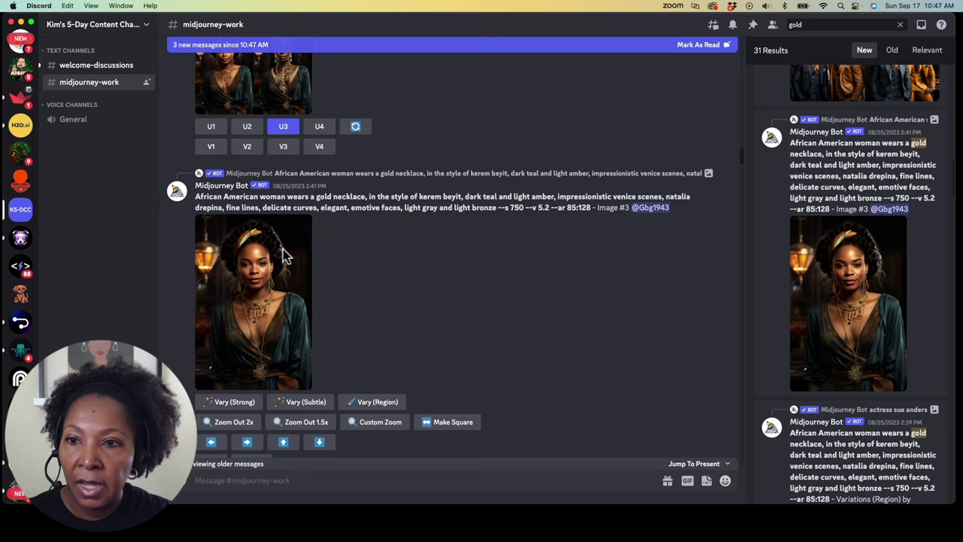
pyautogui.rightClick(269, 250)
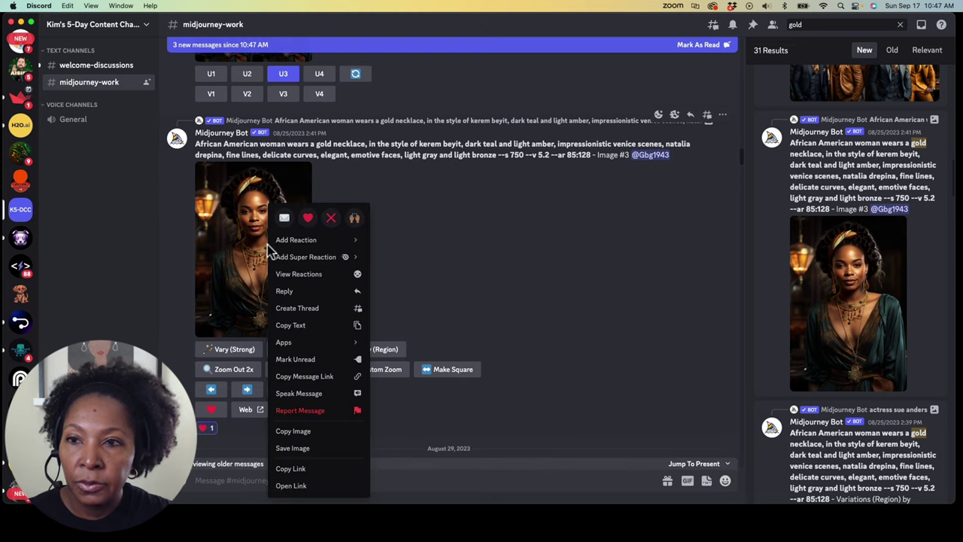
pyautogui.moveTo(325, 348)
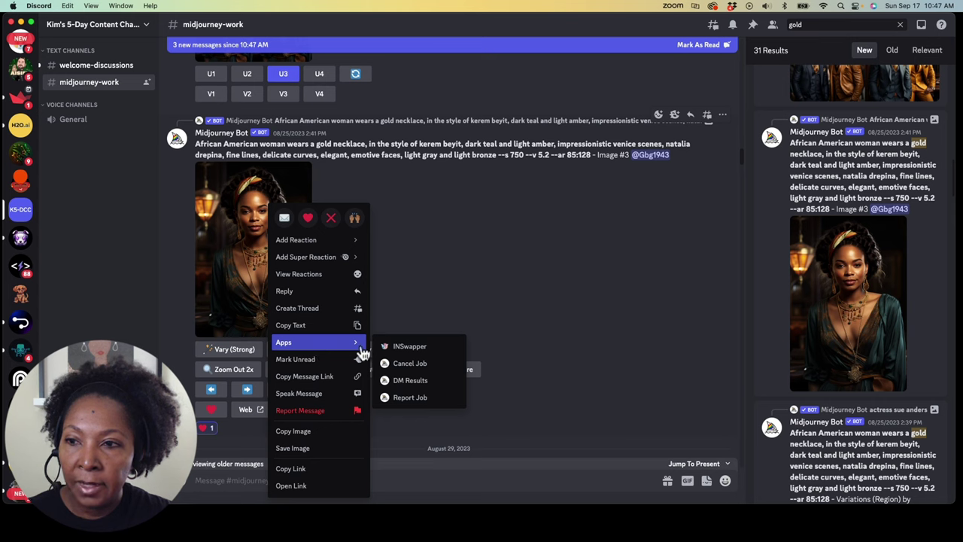
pyautogui.click(406, 350)
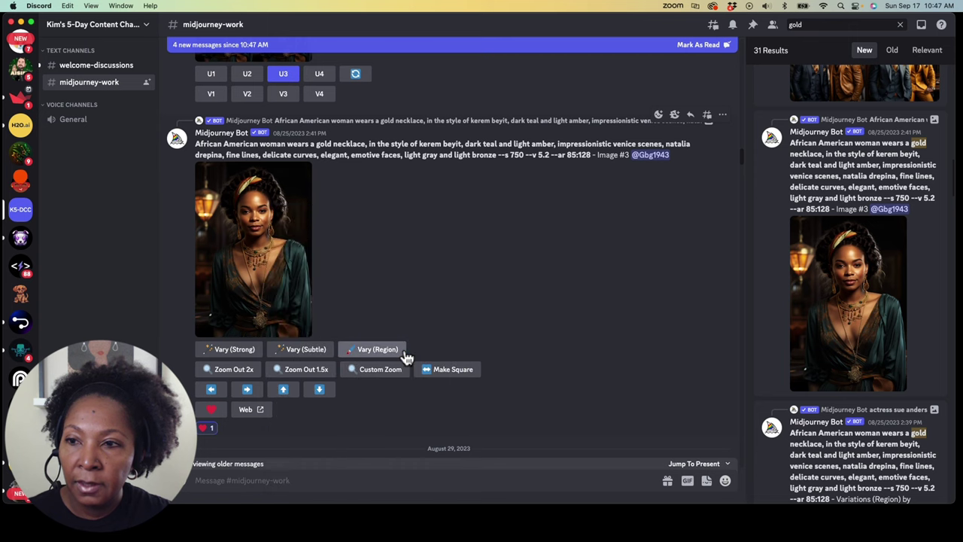
# Step: Jump to the present to show the latest messages in midjourney-work
pyautogui.click(707, 466)
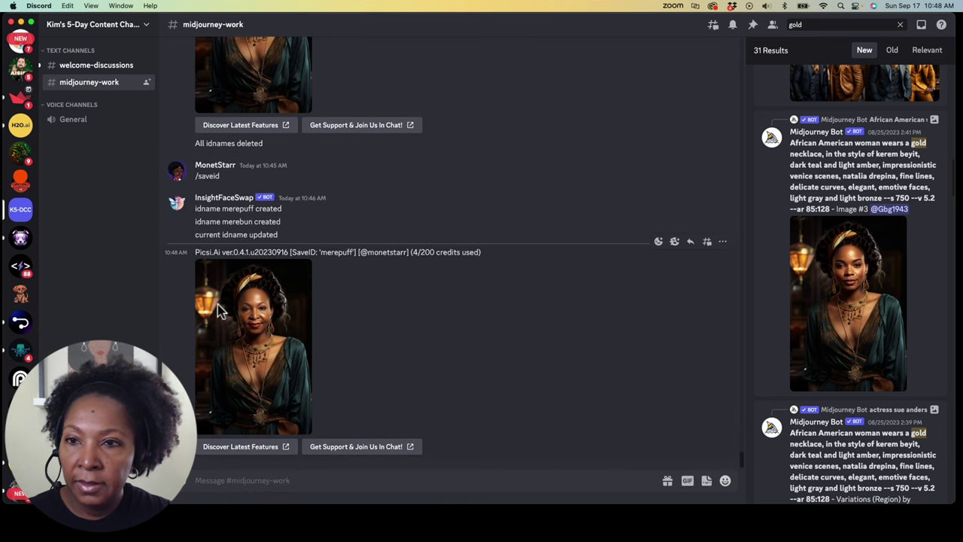
# Step: Open the merepuff face-swapped gold-necklace portrait full-size in the image viewer
pyautogui.click(258, 348)
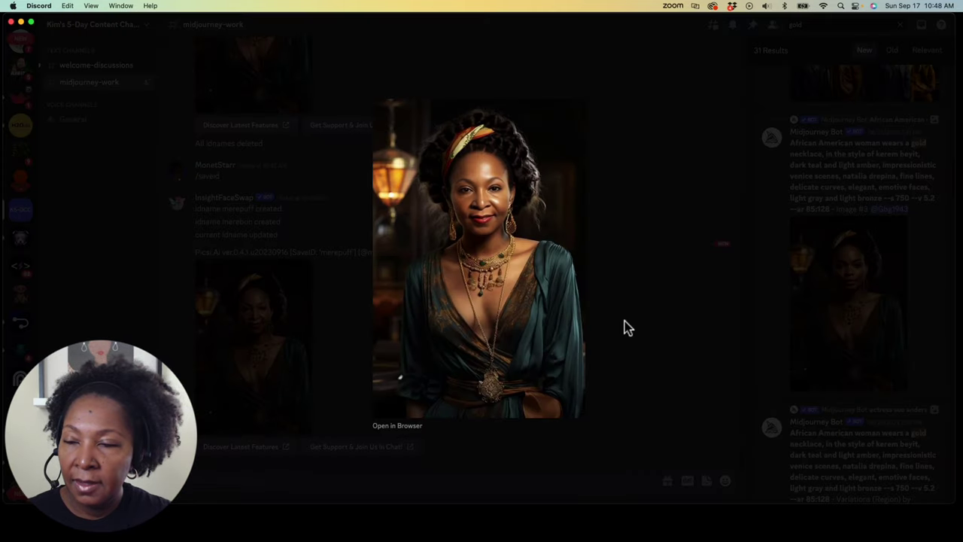